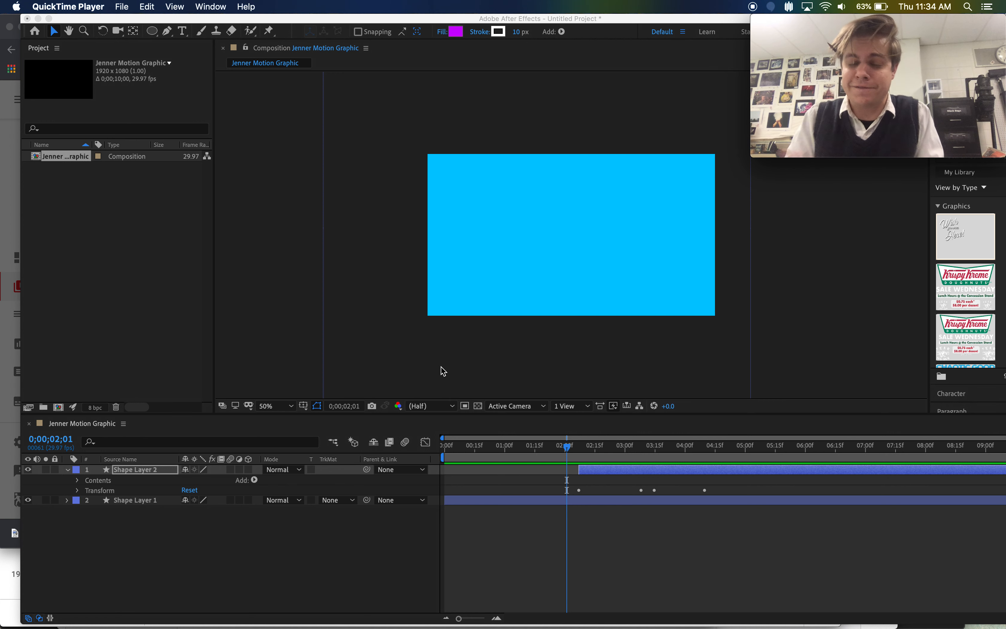
Import the Baby Driver OST MP3 from the Motion Graphic folder in Finder into the After Effects project.
{"action": "mouse_move", "coordinate": [190, 623]}
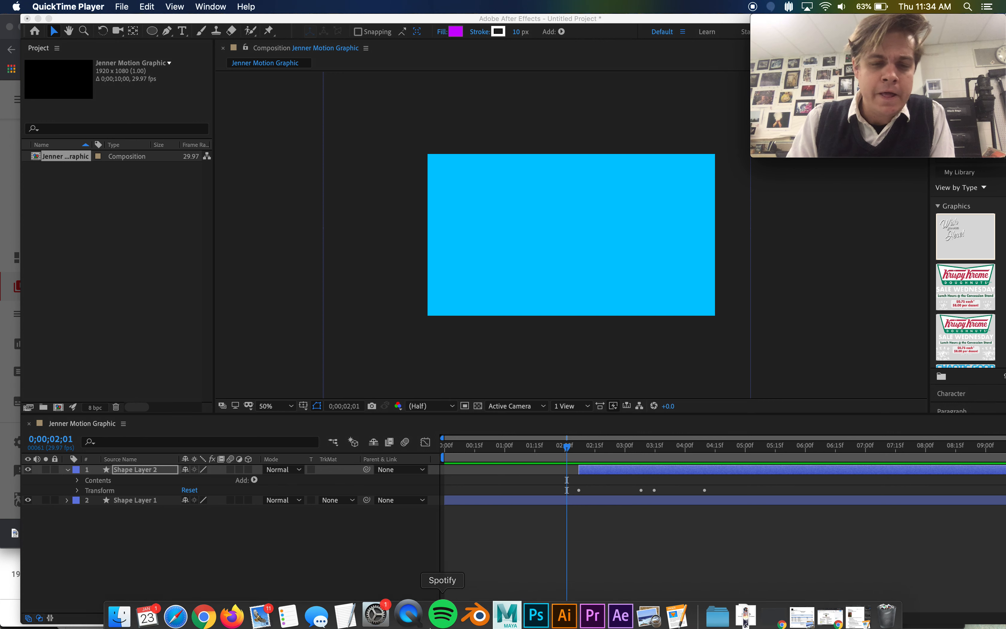
{"action": "left_click", "coordinate": [136, 613]}
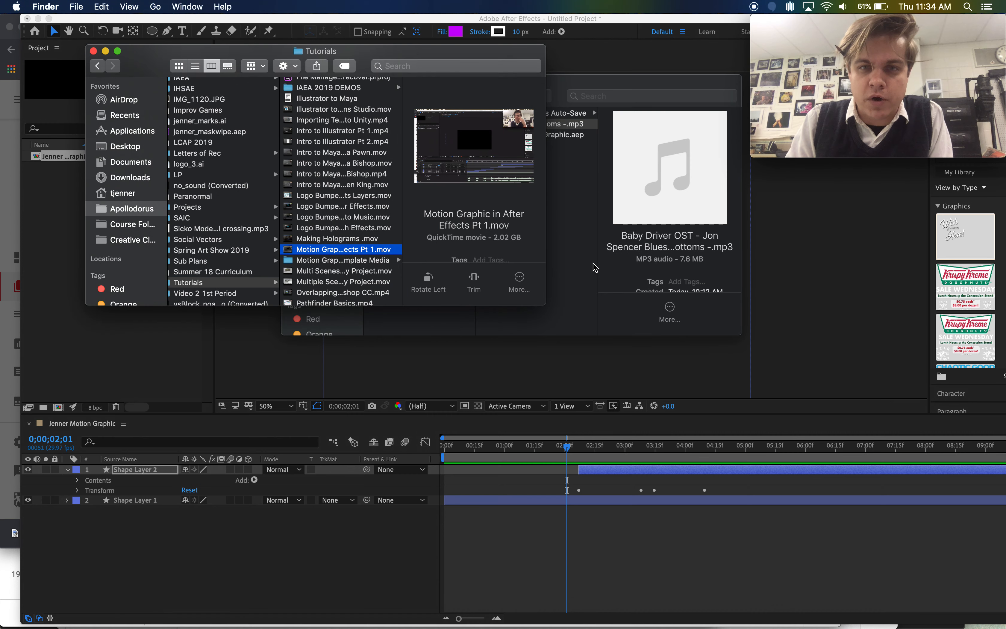
{"action": "left_click", "coordinate": [540, 126]}
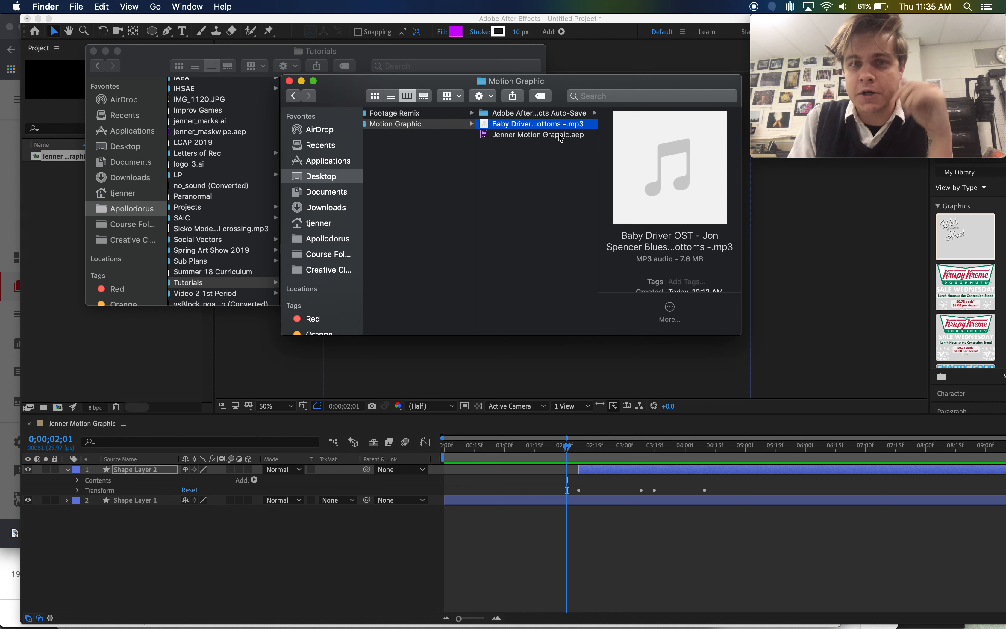
{"action": "left_click_drag", "start_coordinate": [548, 126], "coordinate": [73, 267]}
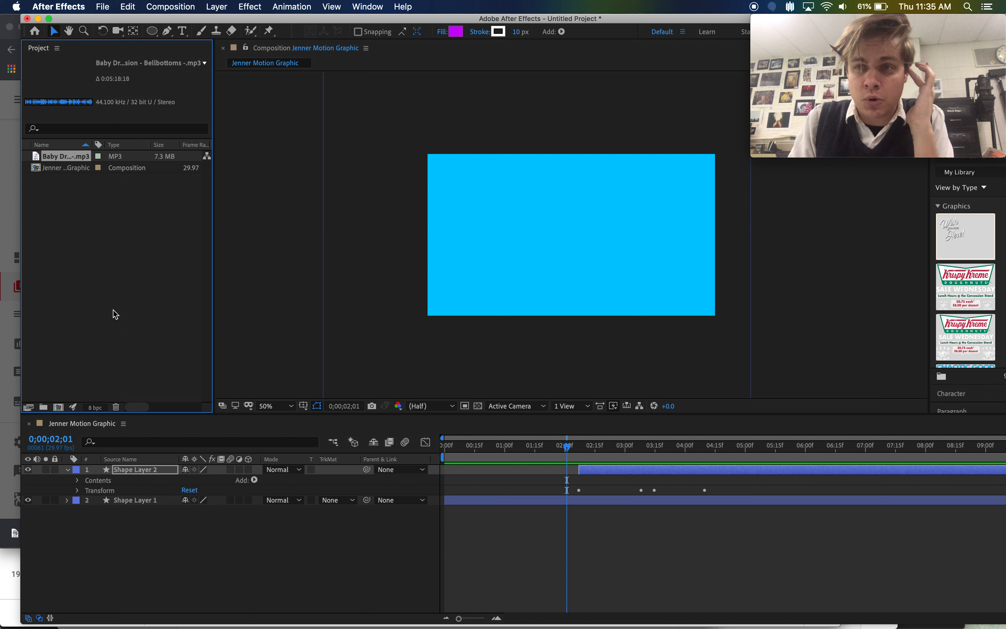
{"action": "left_click", "coordinate": [99, 251]}
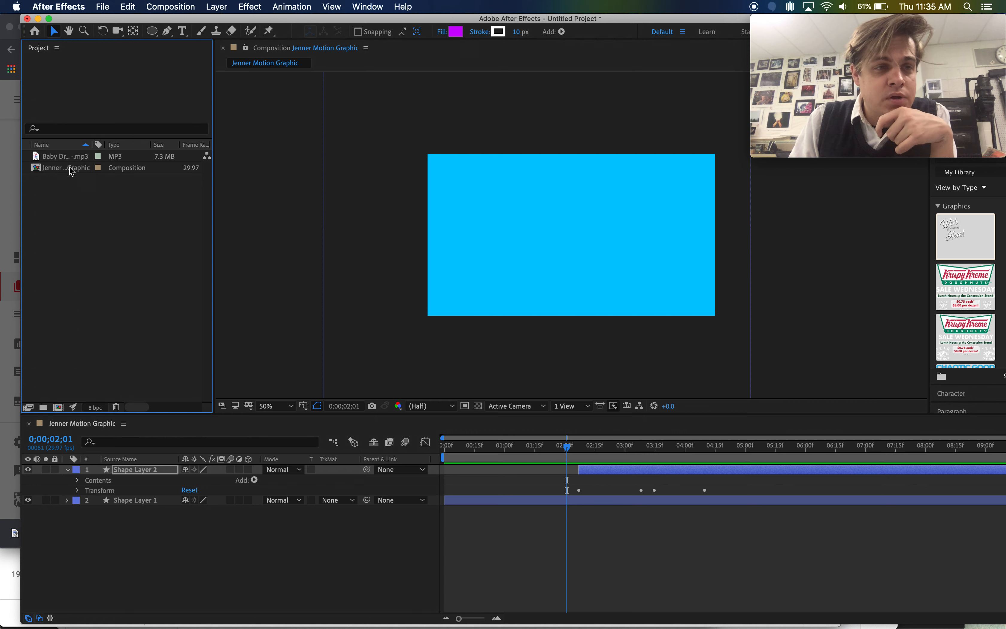
Add the Baby Driver MP3 to the composition below Shape Layer 1, starting at 0;00;00;00.
{"action": "left_click", "coordinate": [66, 160]}
{"action": "left_click_drag", "start_coordinate": [62, 158], "coordinate": [464, 517]}
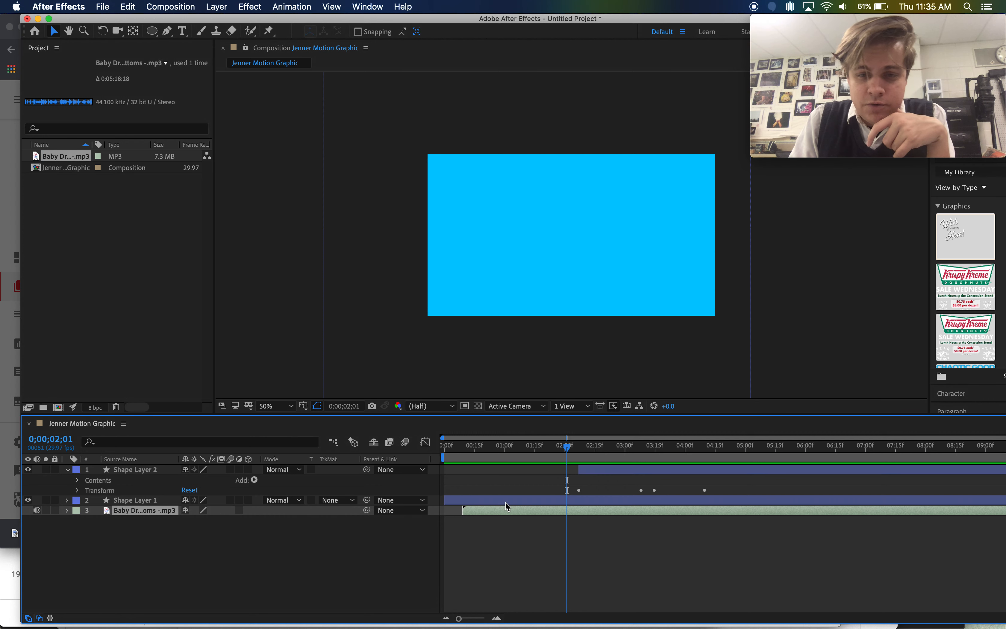
{"action": "left_click_drag", "start_coordinate": [519, 512], "coordinate": [503, 517]}
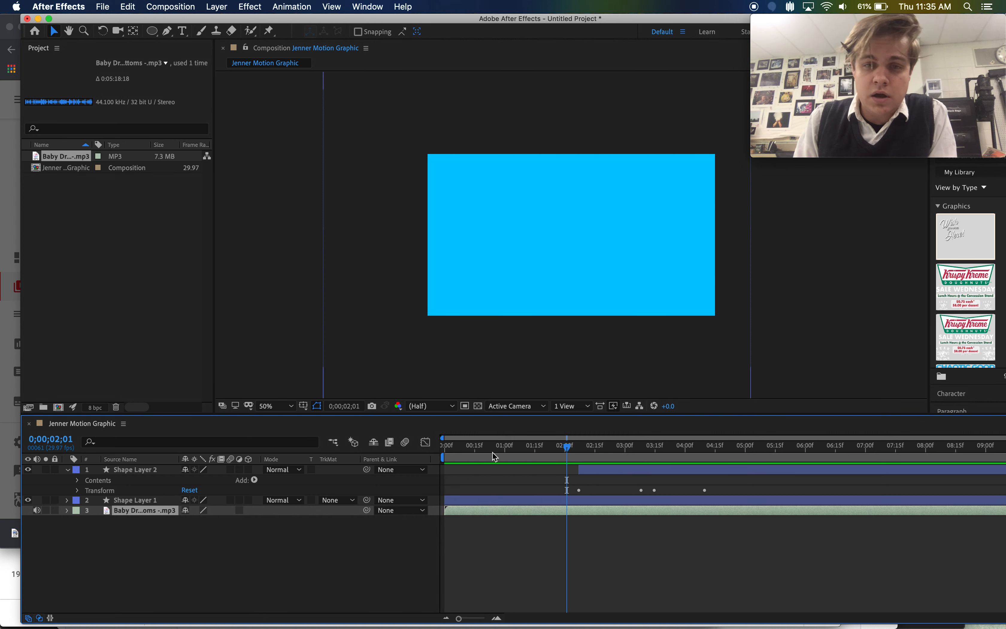
Preview the composition with its music from the first frame.
{"action": "left_click_drag", "start_coordinate": [474, 446], "coordinate": [427, 447]}
{"action": "key", "text": "space"}
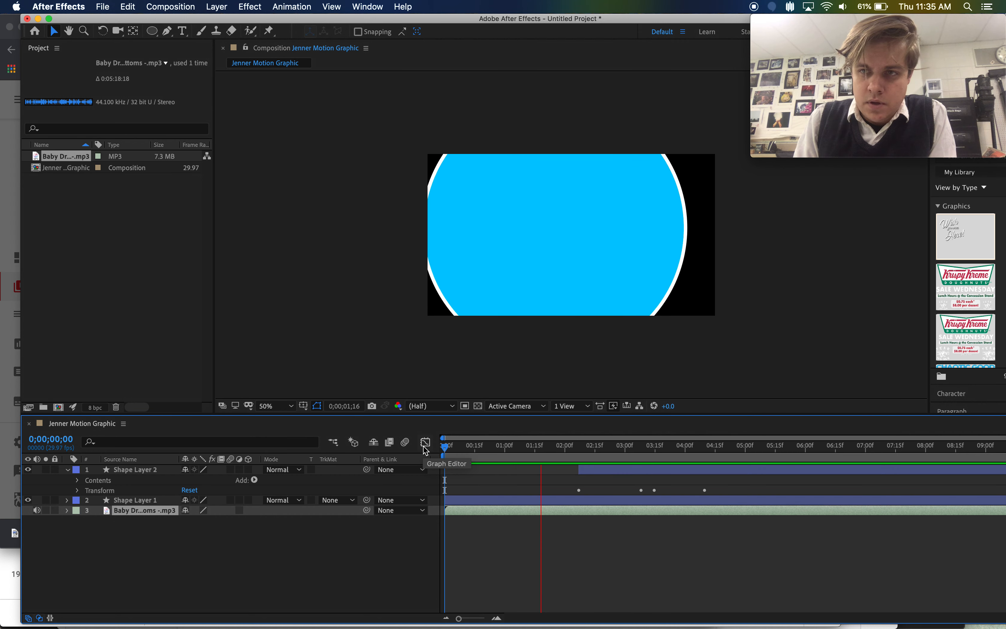
{"action": "key", "text": "space"}
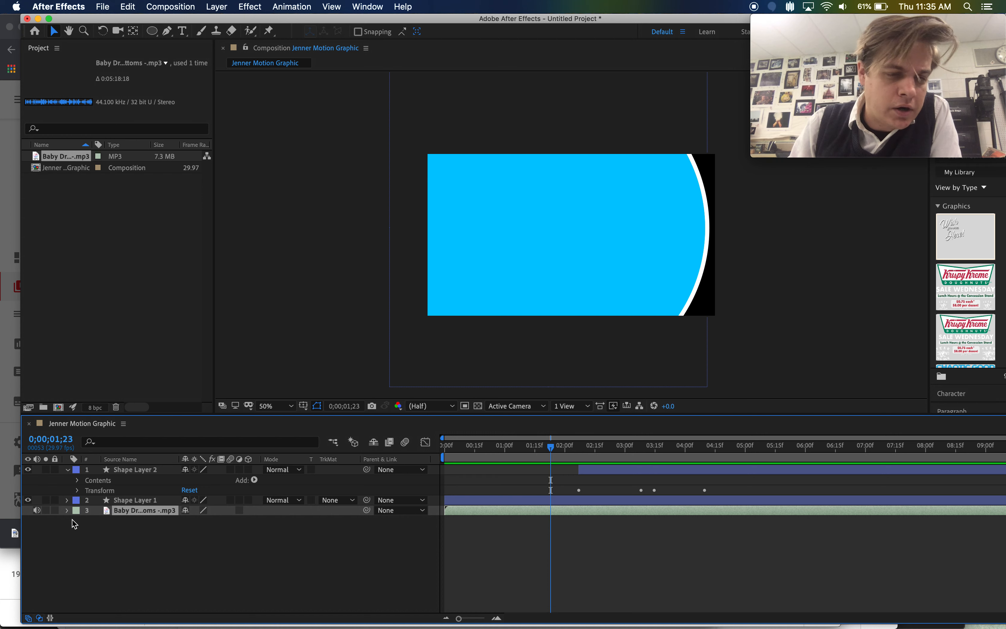
Reveal the waveform of the Baby Driver audio layer in the timeline.
{"action": "left_click", "coordinate": [66, 510]}
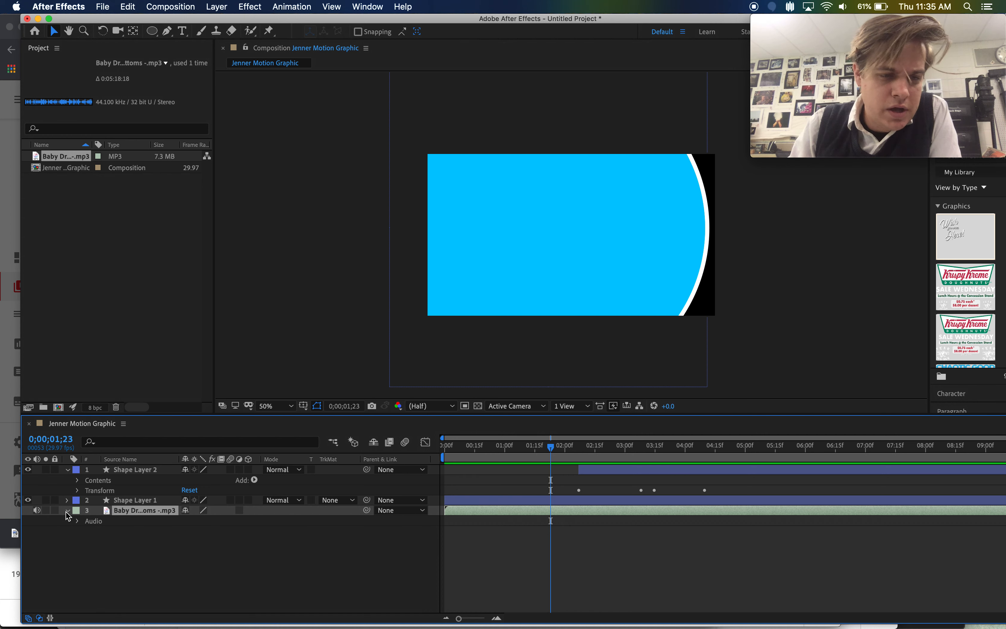
{"action": "left_click", "coordinate": [78, 521]}
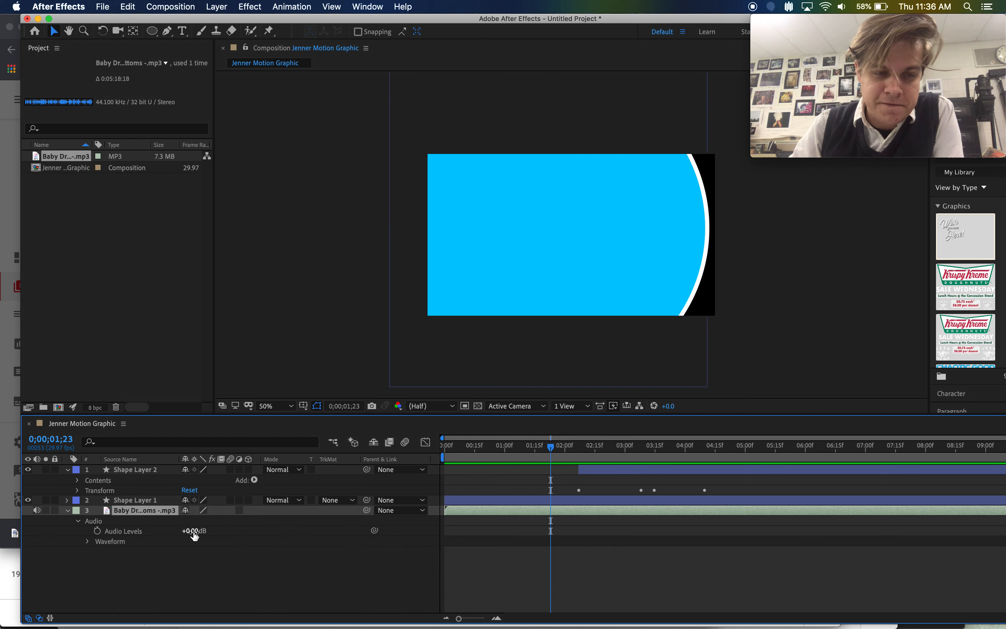
{"action": "left_click", "coordinate": [88, 542]}
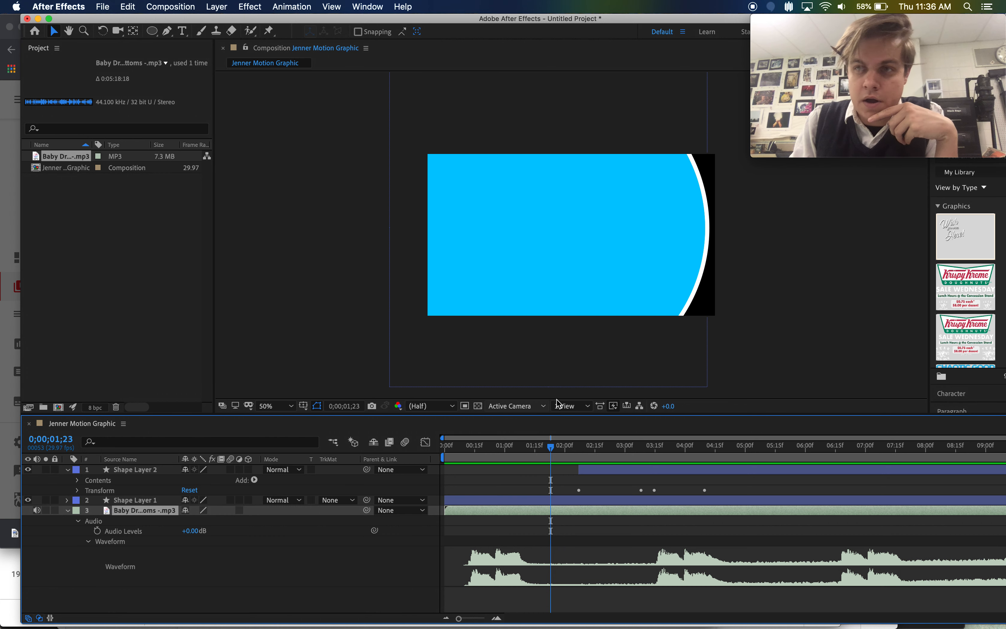
Play the opening music hits against the waveform from 0;00;00;12 and 0;00;00;09, raising the system volume to hear them.
{"action": "left_click", "coordinate": [469, 446]}
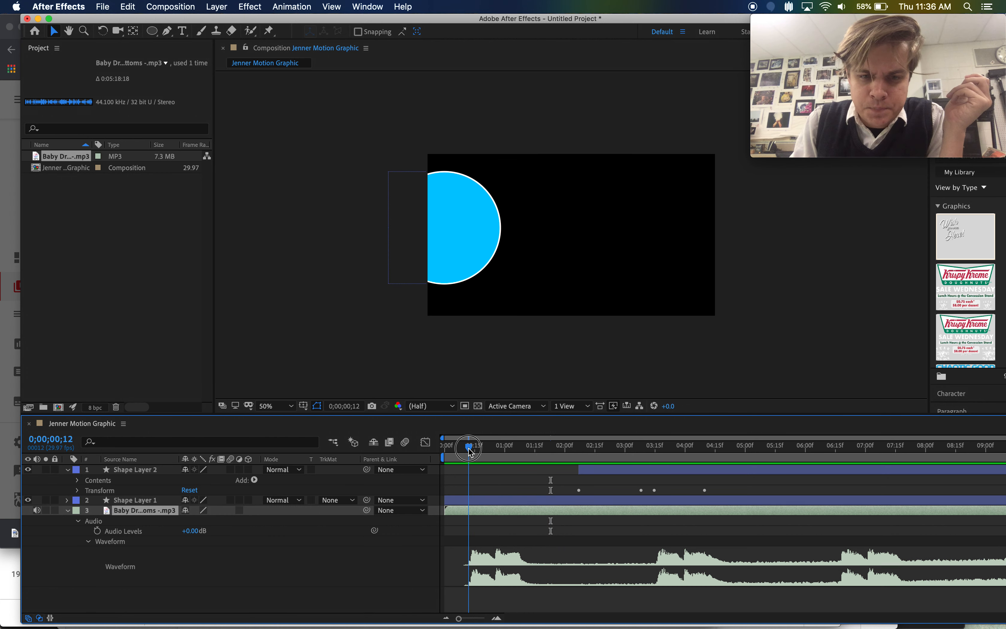
{"action": "key", "text": "space"}
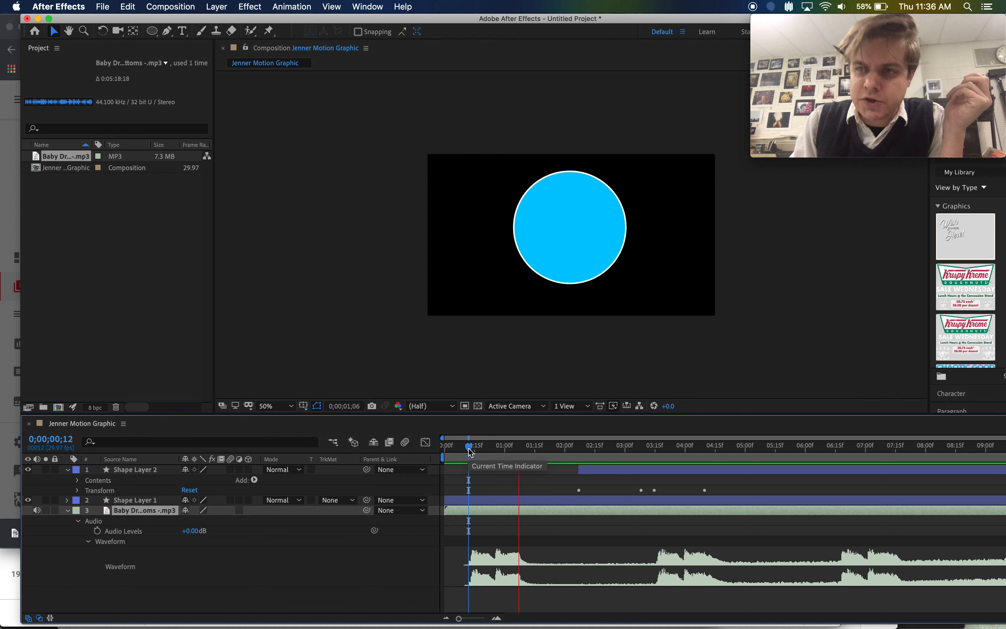
{"action": "key", "text": "space"}
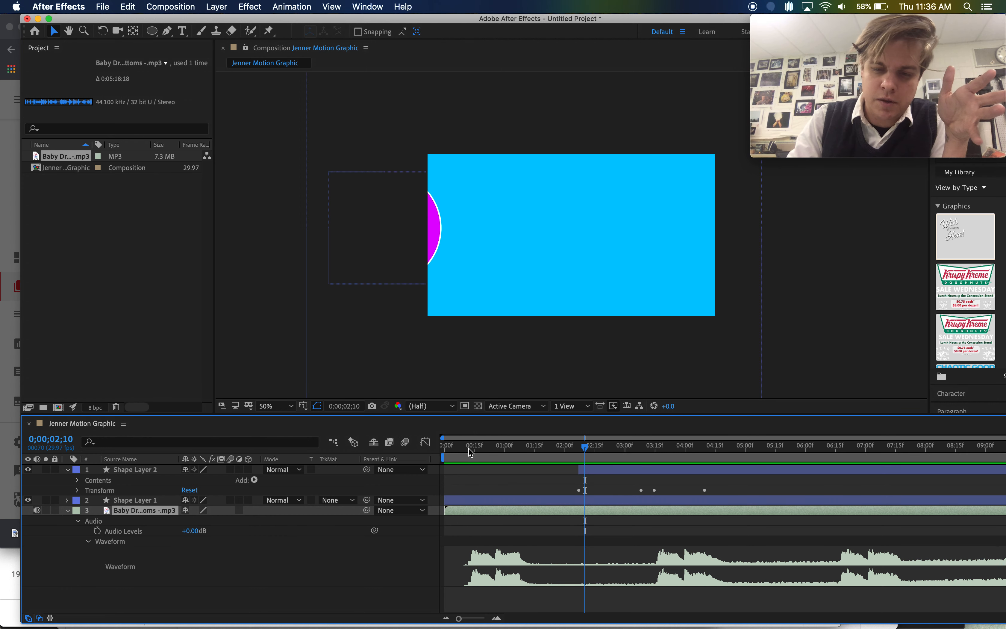
{"action": "key", "text": "XF86AudioRaiseVolume"}
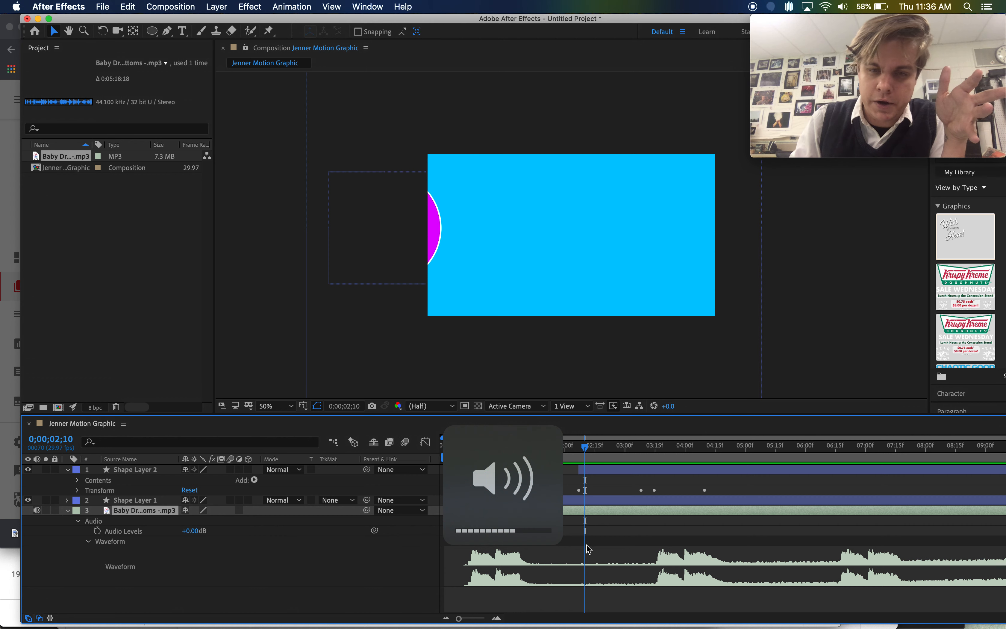
{"action": "mouse_move", "coordinate": [482, 452]}
{"action": "left_mouse_down"}
{"action": "mouse_move", "coordinate": [450, 453]}
{"action": "mouse_move", "coordinate": [465, 453]}
{"action": "left_mouse_up"}
{"action": "key", "text": "space"}
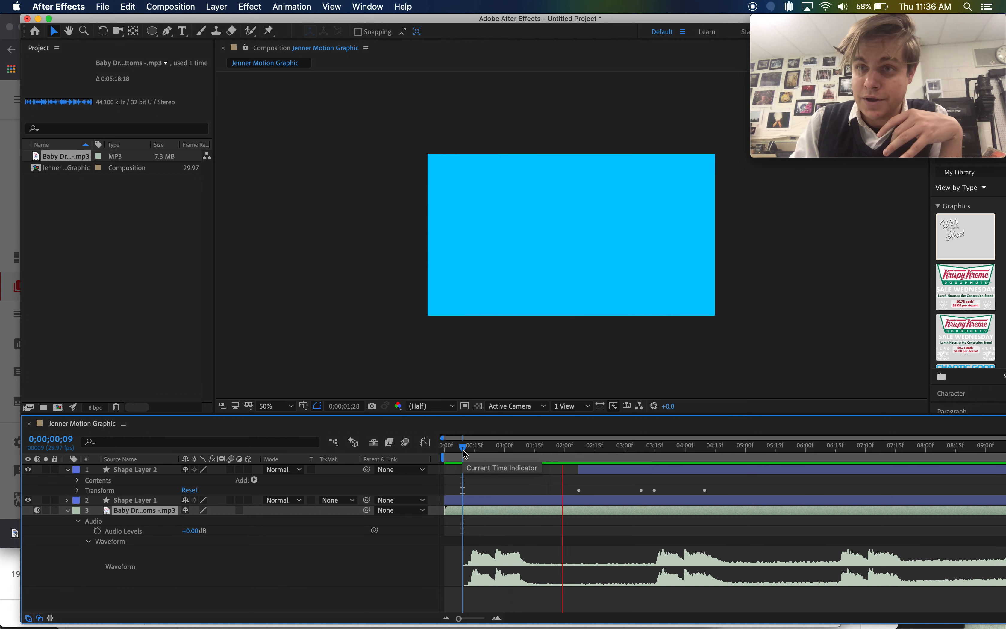
{"action": "key", "text": "space"}
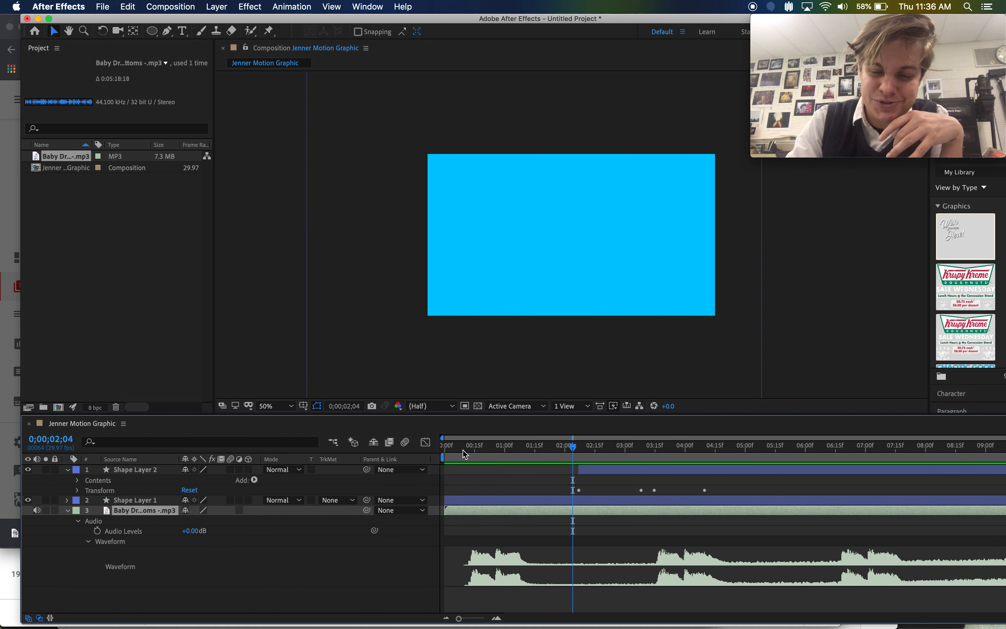
{"action": "key", "text": "XF86AudioRaiseVolume"}
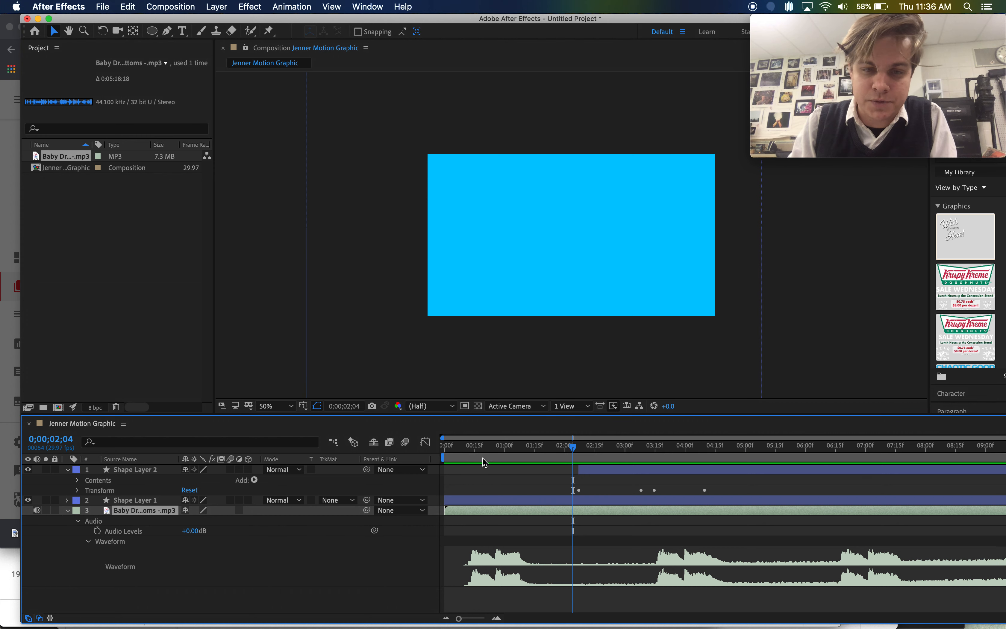
Return to the first frame, collapse Shape Layer 2 and show only Shape Layer 1's keyframed properties.
{"action": "left_click_drag", "start_coordinate": [473, 450], "coordinate": [419, 448]}
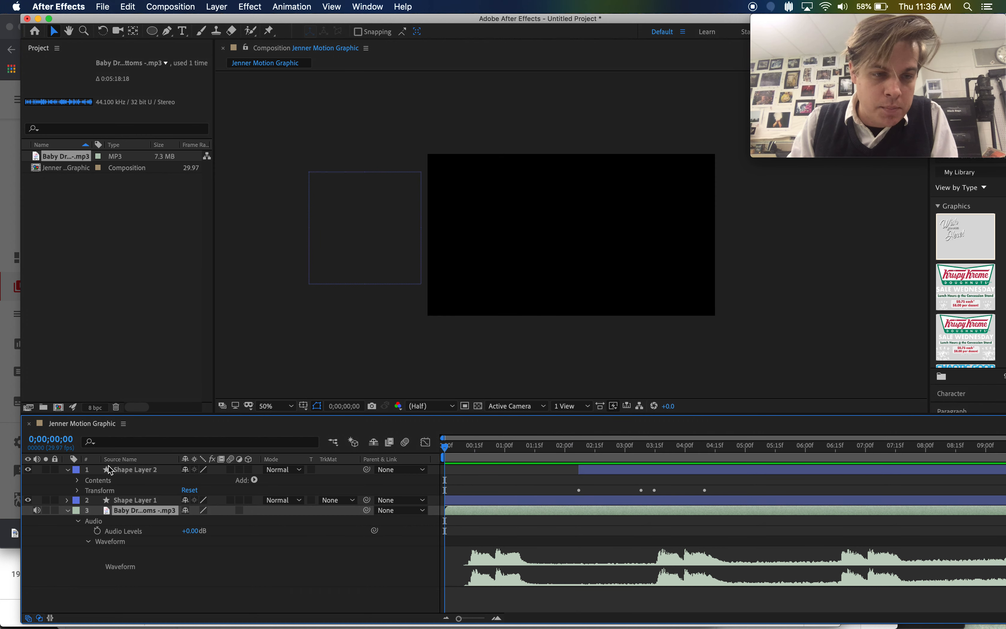
{"action": "left_click", "coordinate": [67, 470]}
{"action": "left_click", "coordinate": [118, 482]}
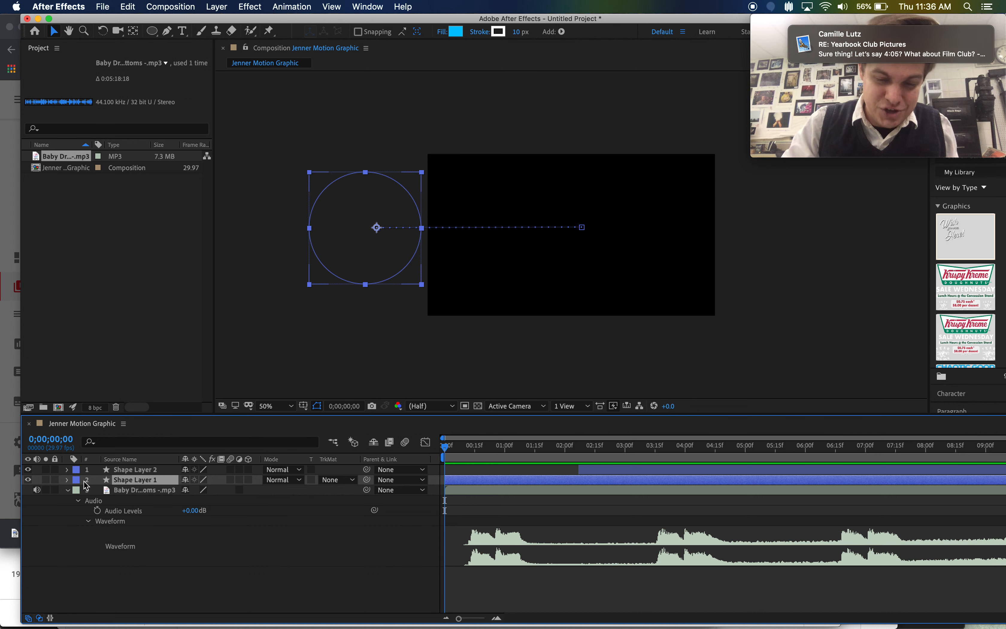
{"action": "key", "text": "u"}
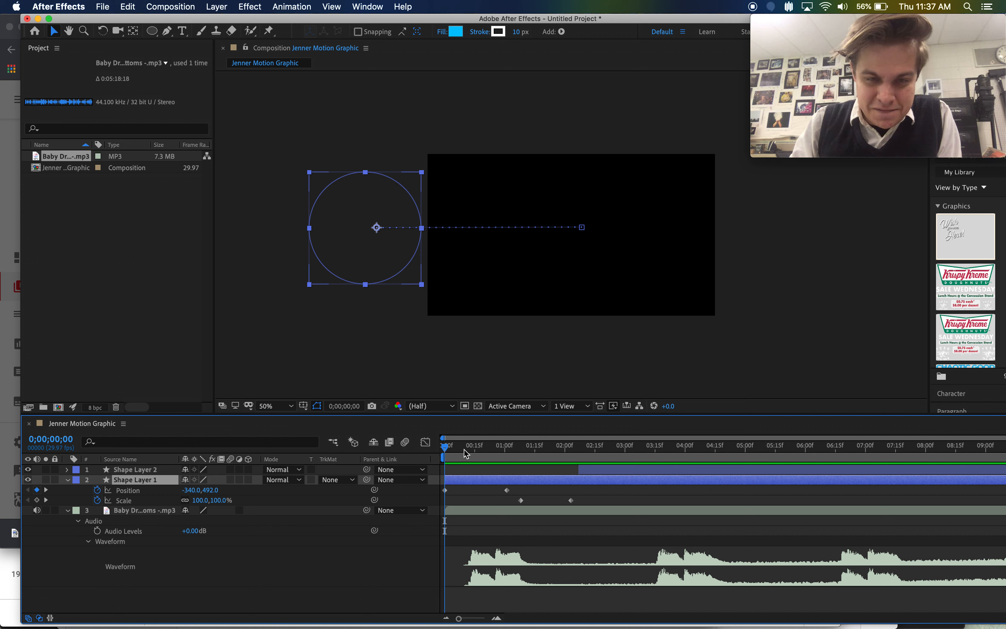
Retime Shape Layer 1's Position keyframes, moving the first to 0;00;00;15 and the second just before the second waveform peak.
{"action": "left_click_drag", "start_coordinate": [463, 447], "coordinate": [475, 448]}
{"action": "left_click", "coordinate": [473, 446]}
{"action": "left_click", "coordinate": [473, 447]}
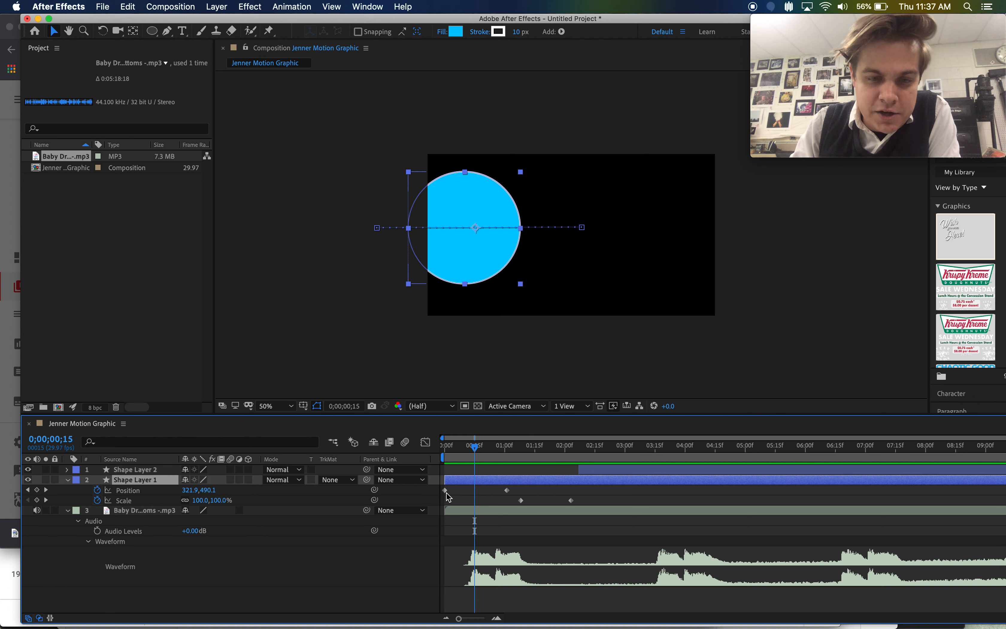
{"action": "left_click_drag", "start_coordinate": [445, 490], "coordinate": [478, 496]}
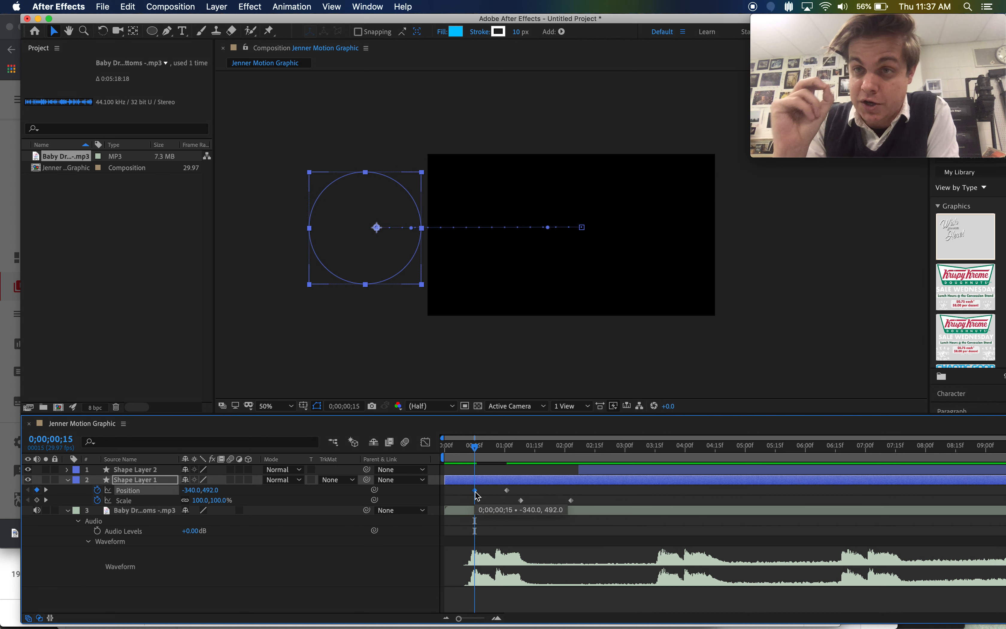
{"action": "left_click", "coordinate": [506, 491]}
{"action": "left_click_drag", "start_coordinate": [508, 495], "coordinate": [498, 452]}
Move Shape Layer 1's first Scale keyframe to 0;00;00;26 and the last one to just after the second waveform peak ends.
{"action": "left_click", "coordinate": [494, 451]}
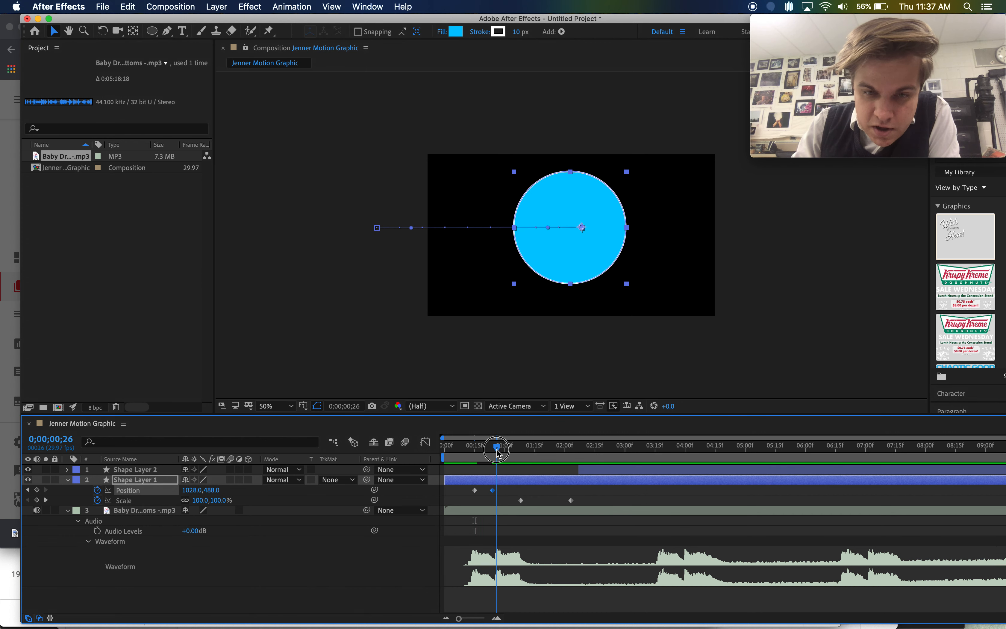
{"action": "left_click_drag", "start_coordinate": [522, 501], "coordinate": [498, 502]}
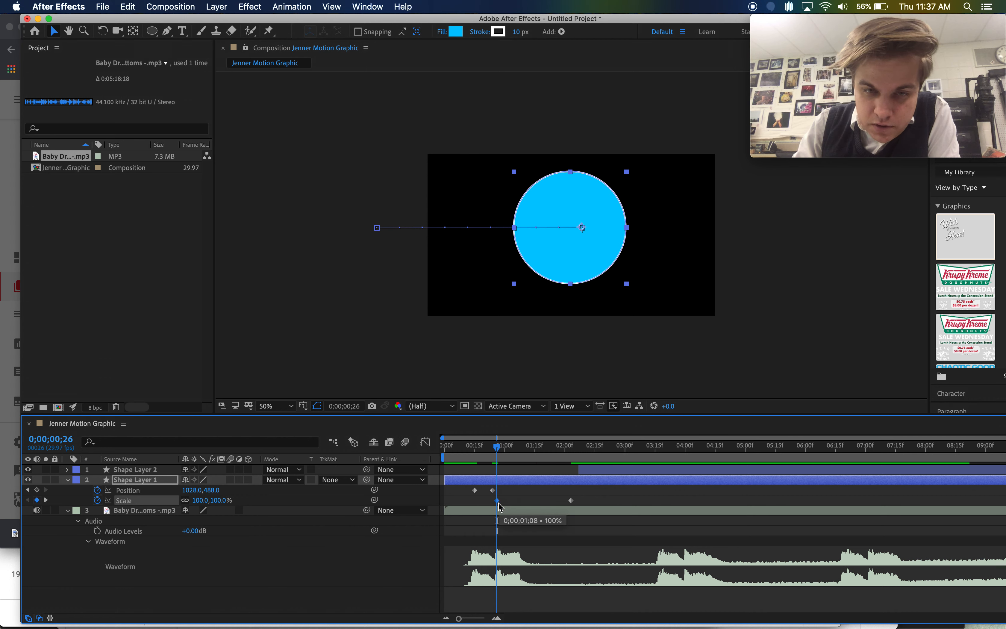
{"action": "left_click_drag", "start_coordinate": [571, 500], "coordinate": [530, 506]}
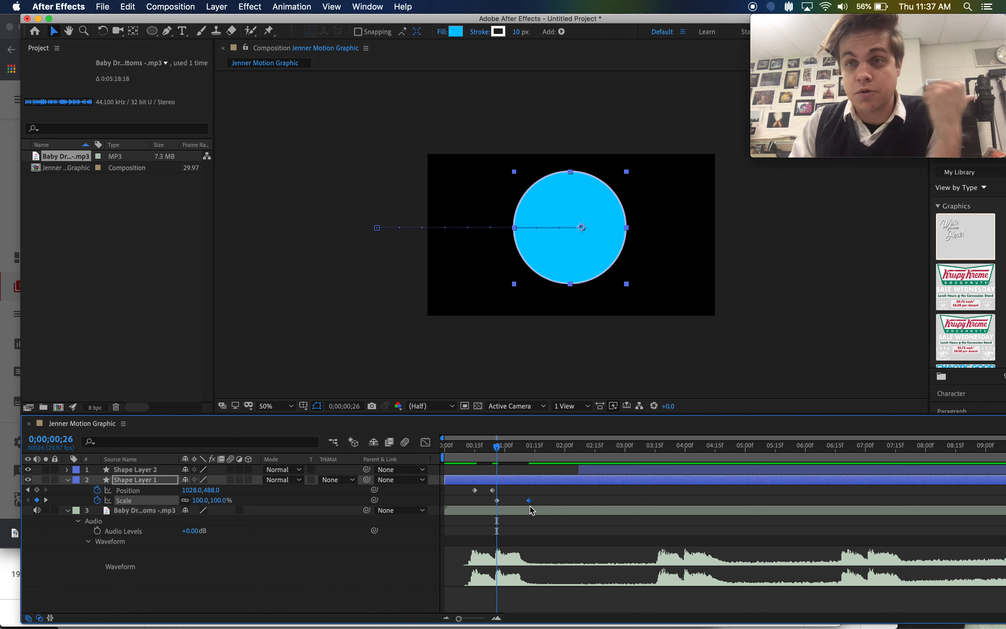
{"action": "left_click_drag", "start_coordinate": [530, 505], "coordinate": [527, 501]}
Preview the retimed Shape Layer 1 animation with the music from the first frame.
{"action": "left_click_drag", "start_coordinate": [479, 462], "coordinate": [438, 451]}
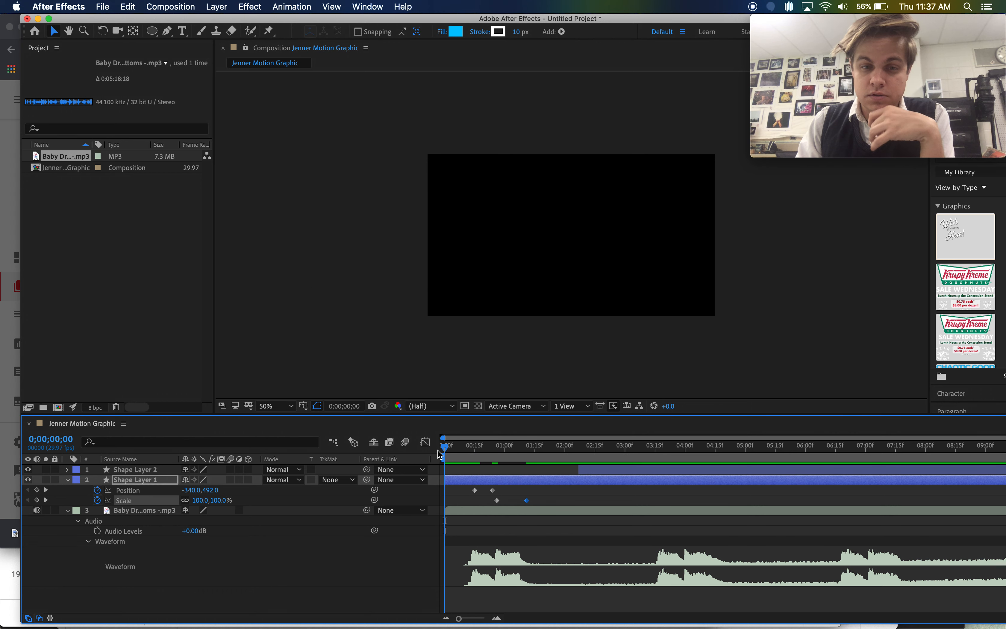
{"action": "key", "text": "space"}
{"action": "key", "text": "space"}
{"action": "left_click", "coordinate": [149, 511]}
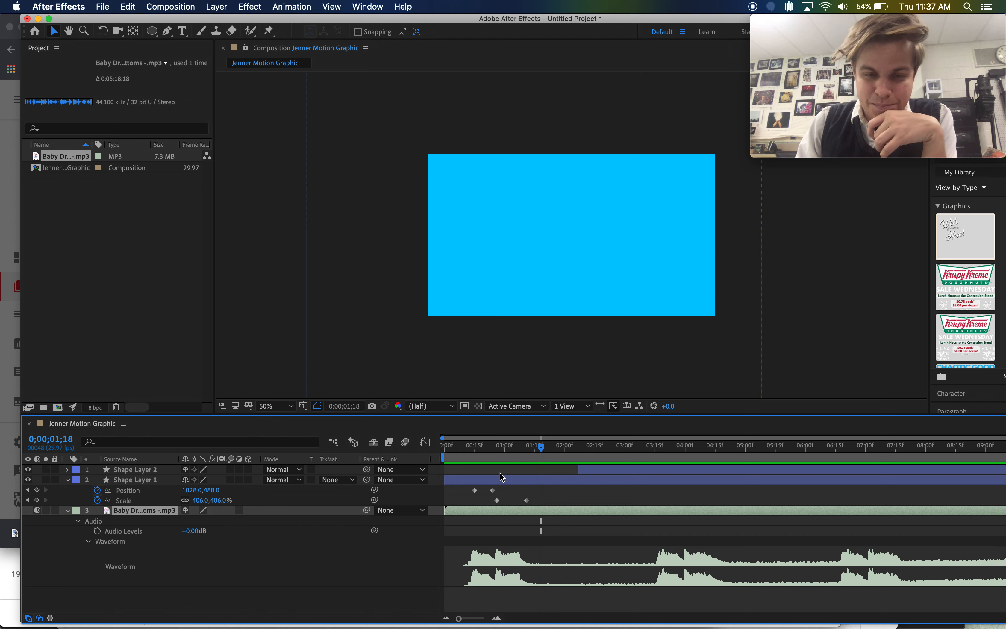
Nudge Shape Layer 1's last Scale keyframe slightly earlier and its first Scale keyframe slightly later to tighten the growth.
{"action": "left_click_drag", "start_coordinate": [527, 501], "coordinate": [523, 502]}
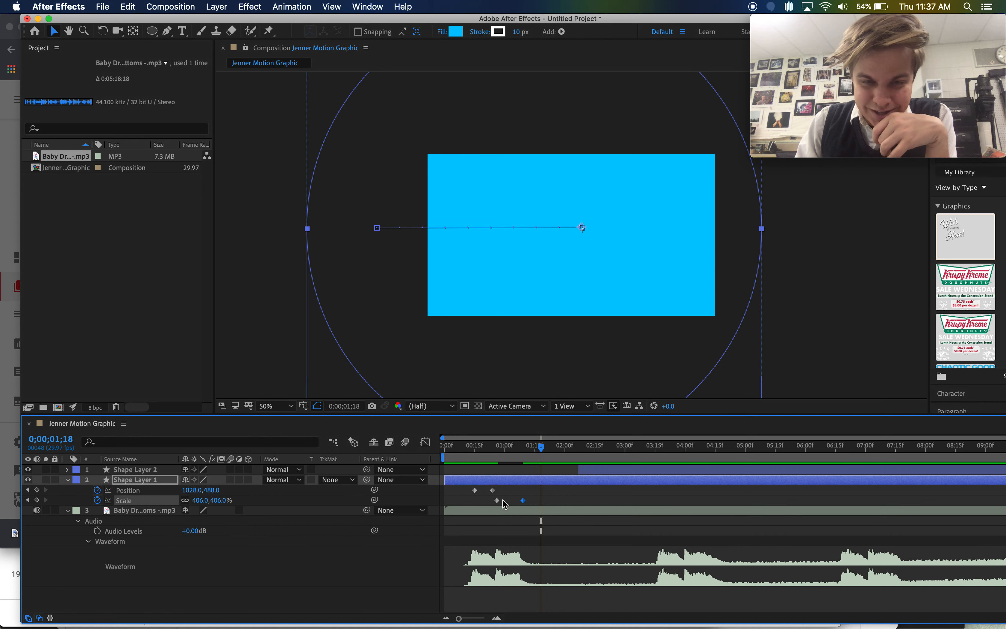
{"action": "left_click", "coordinate": [498, 500]}
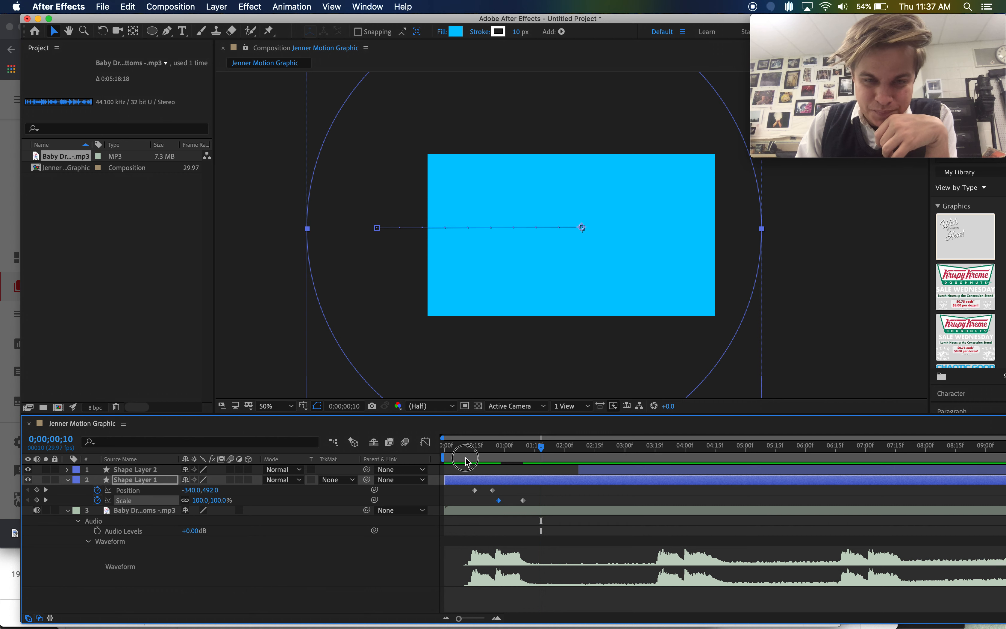
Replay the animation from the first frame to check the adjusted Scale timing against the music.
{"action": "left_click", "coordinate": [463, 452]}
{"action": "left_click_drag", "start_coordinate": [464, 452], "coordinate": [431, 451]}
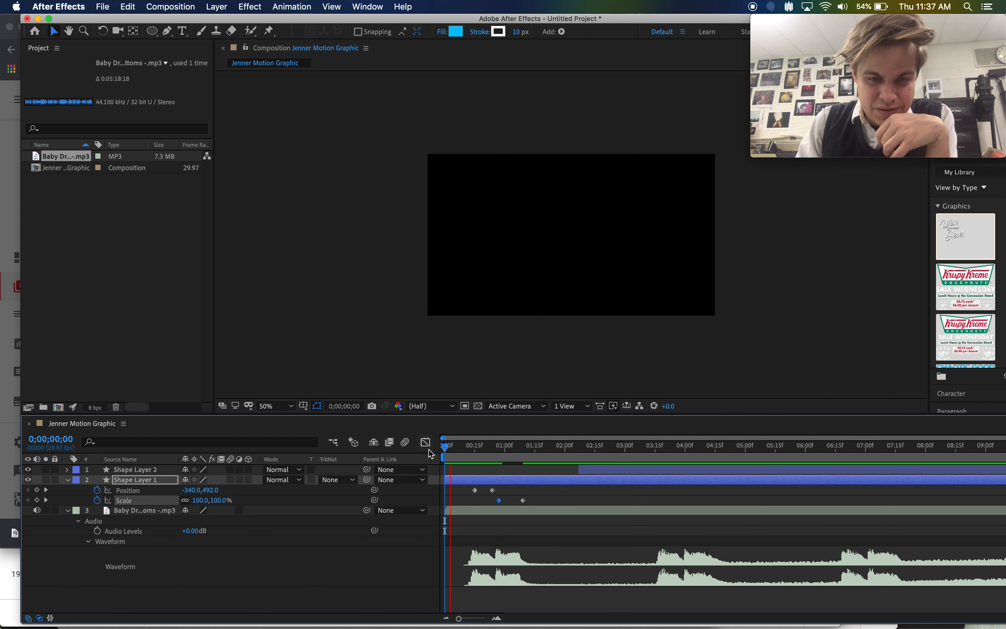
{"action": "key", "text": "space"}
{"action": "key", "text": "space"}
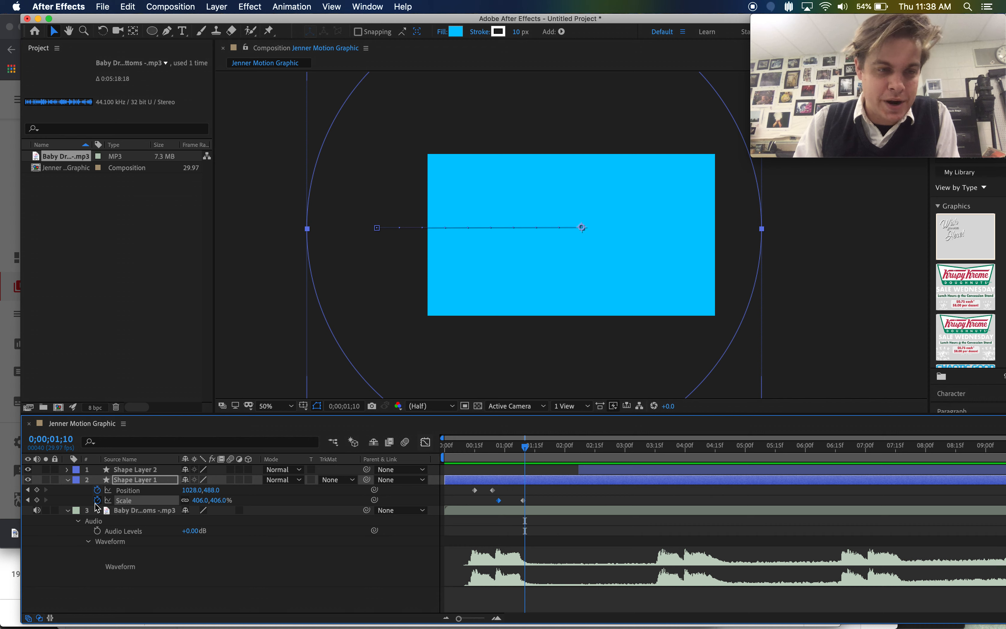
Collapse Shape Layer 1 and show only Shape Layer 2's keyframed Position and Scale properties.
{"action": "left_click", "coordinate": [67, 479]}
{"action": "left_click", "coordinate": [124, 470]}
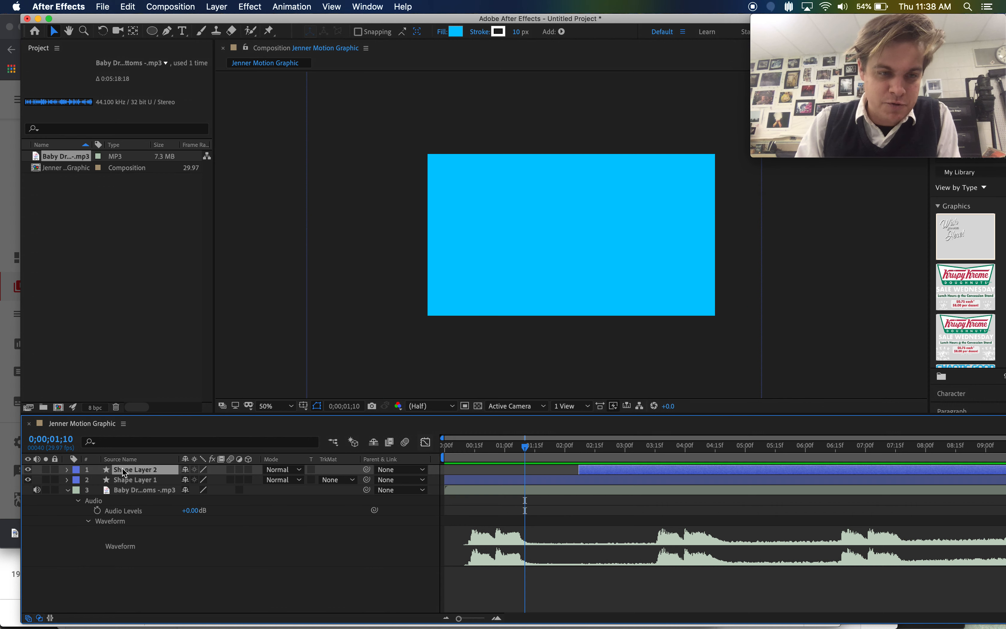
{"action": "key", "text": "u"}
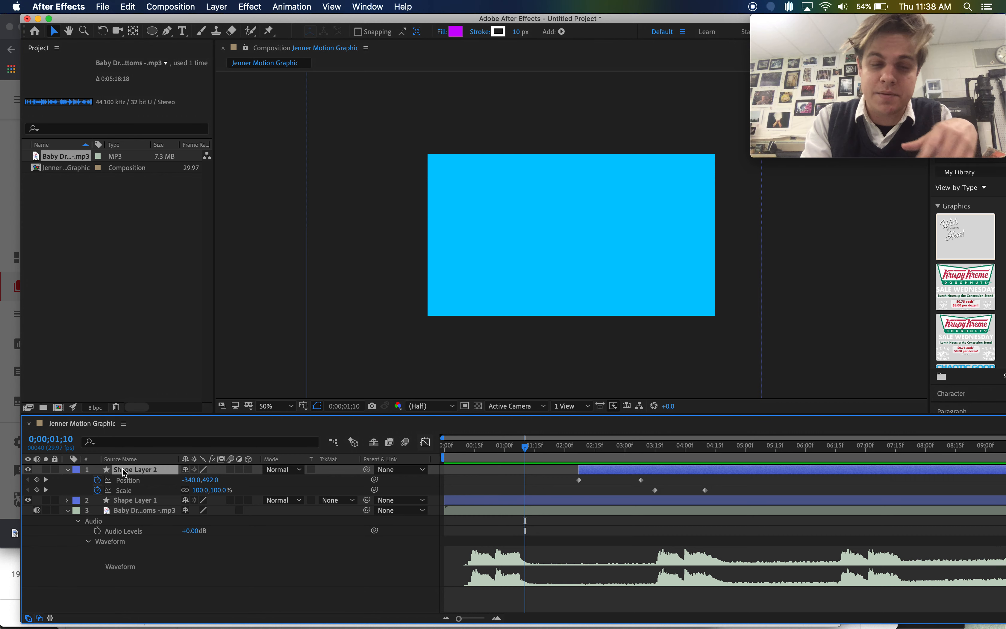
Display all of Shape Layer 2's modified properties and switch back to only its keyframed Position and Scale.
{"action": "key", "text": "u"}
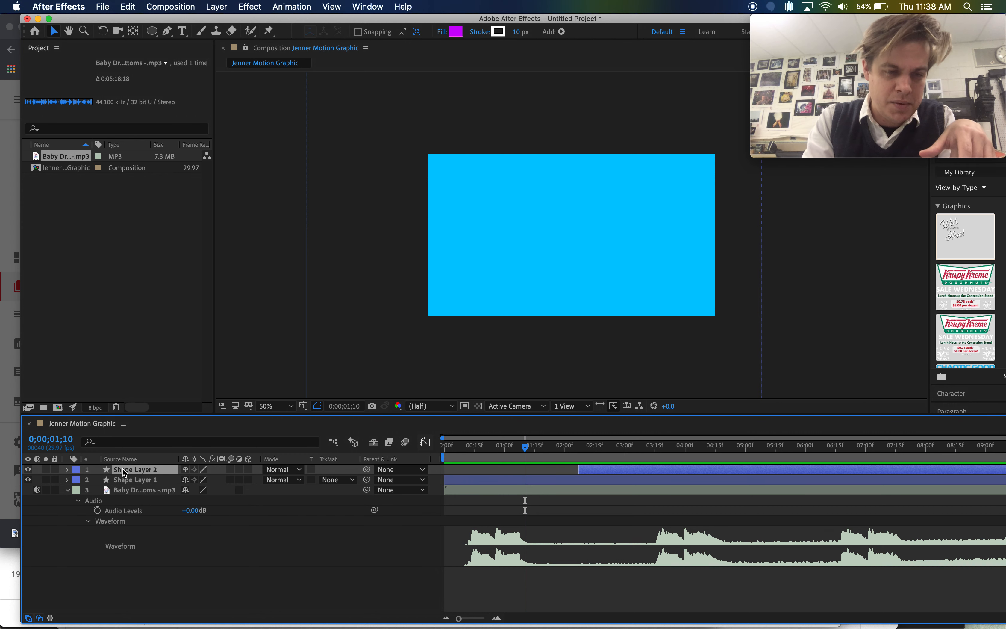
{"action": "key", "text": "u"}
{"action": "key", "text": "u"}
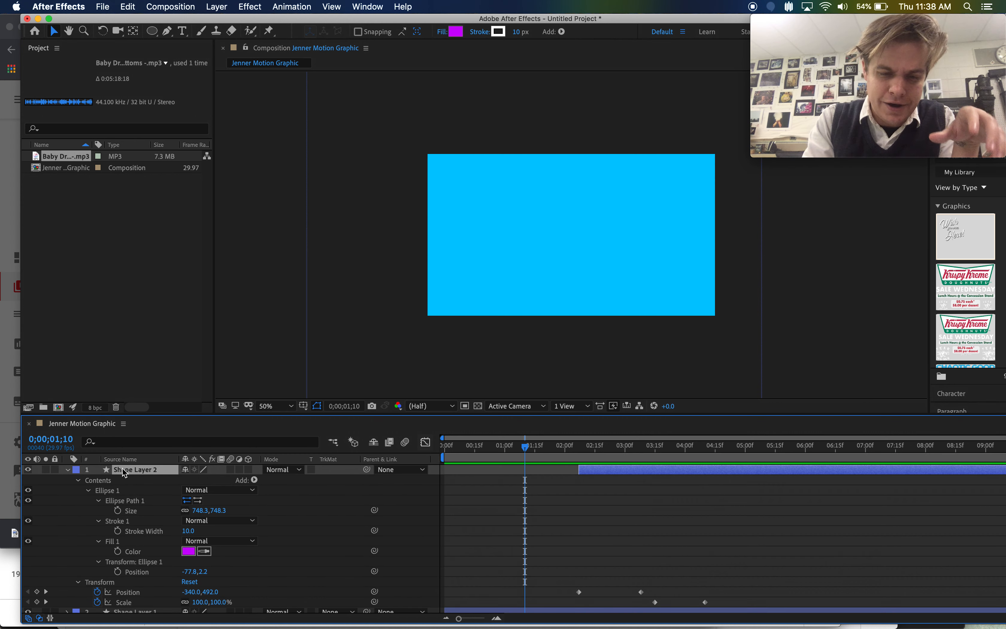
{"action": "key", "text": "l"}
{"action": "key", "text": "l"}
{"action": "key", "text": "u"}
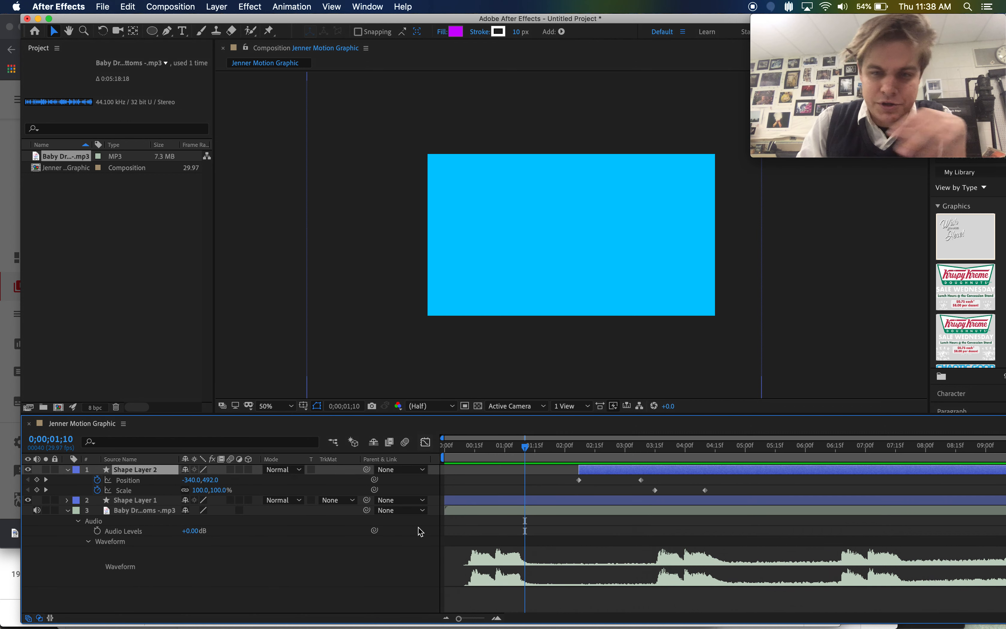
Shift all of Shape Layer 2's Position and Scale keyframes together so the first Position keyframe sits on the beat at 0;00;03;19.
{"action": "left_click", "coordinate": [654, 449]}
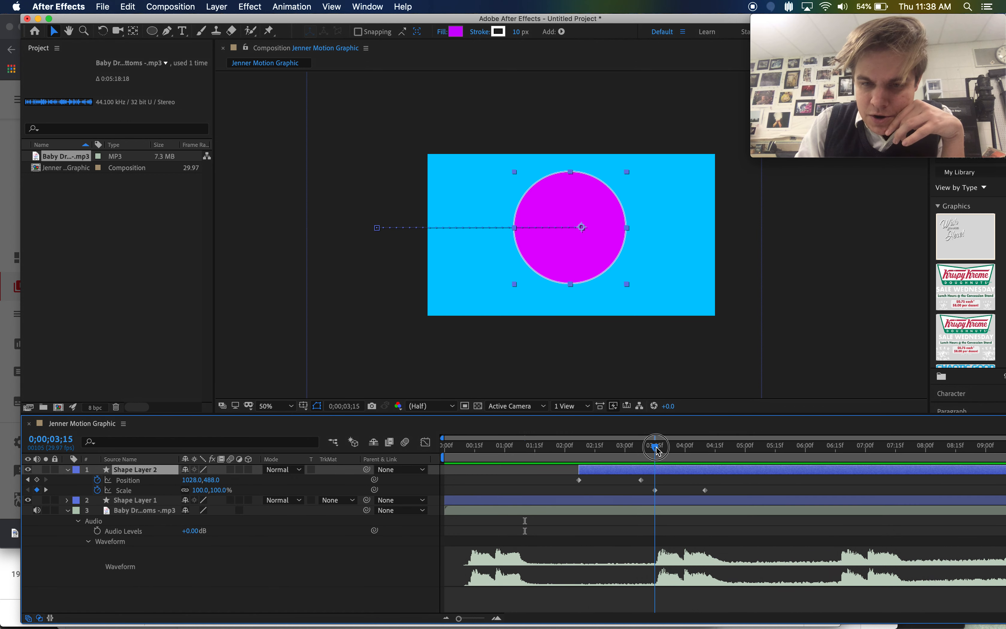
{"action": "left_click_drag", "start_coordinate": [612, 451], "coordinate": [664, 451]}
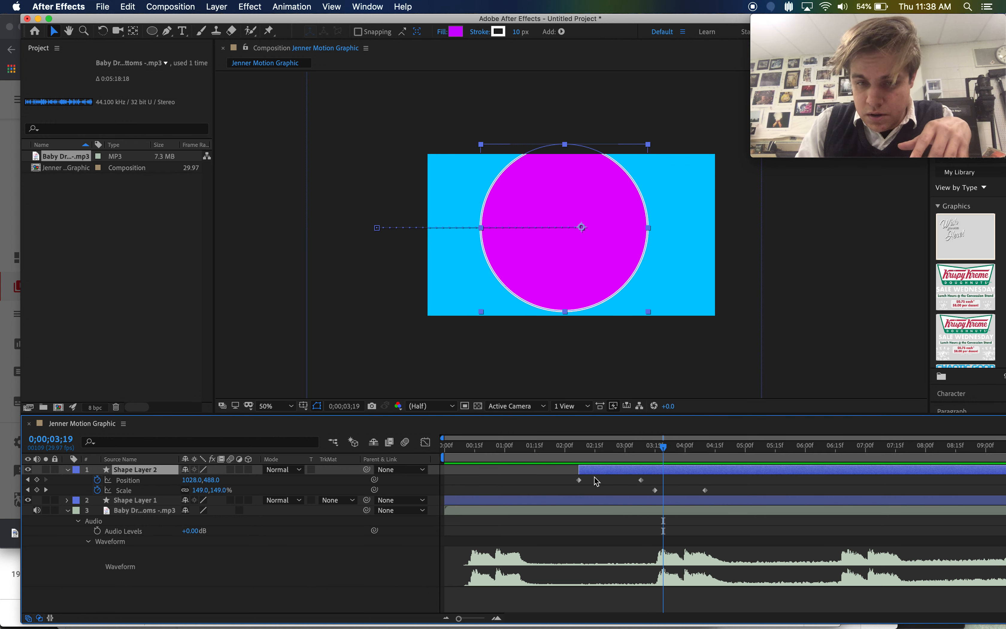
{"action": "left_click_drag", "start_coordinate": [568, 482], "coordinate": [710, 495]}
{"action": "left_click_drag", "start_coordinate": [579, 480], "coordinate": [662, 478]}
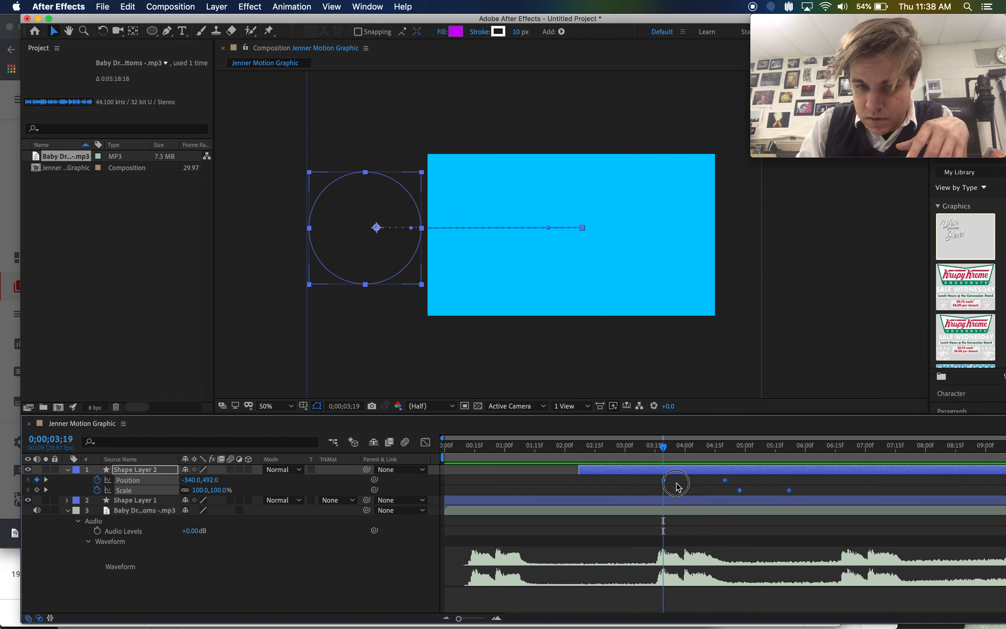
Move Shape Layer 2's last Position keyframe just before 0;00;04;00, its first Scale keyframe to 0;00;04;00, and its last to about 0;00;04;21.
{"action": "left_click", "coordinate": [707, 482]}
{"action": "left_click_drag", "start_coordinate": [726, 481], "coordinate": [685, 451]}
{"action": "left_click_drag", "start_coordinate": [740, 490], "coordinate": [686, 491]}
{"action": "left_click_drag", "start_coordinate": [791, 494], "coordinate": [728, 499]}
{"action": "mouse_move", "coordinate": [728, 499]}
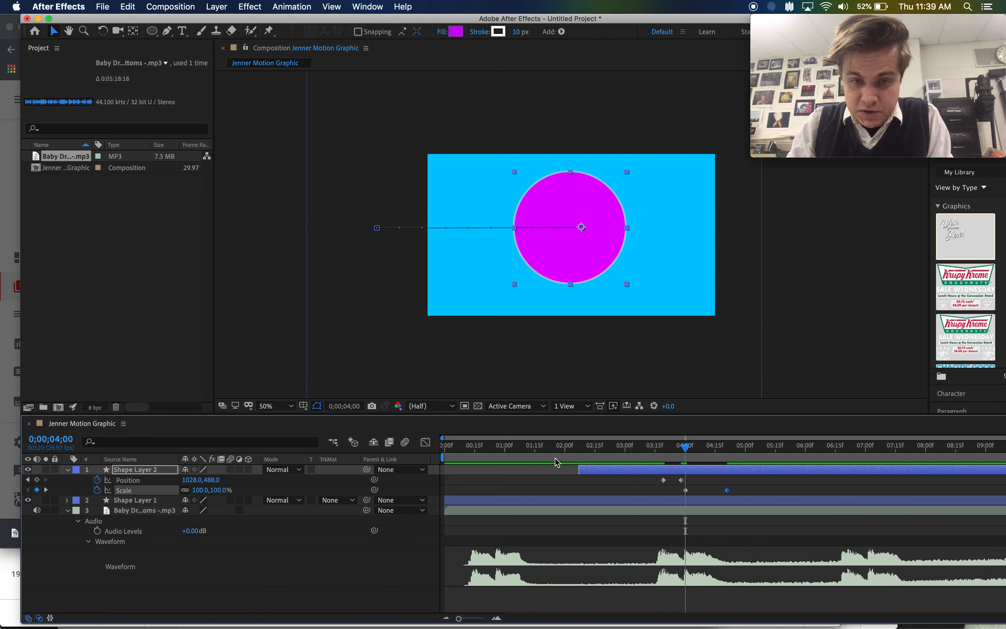
Trim the end of Shape Layer 1 to 0;00;04;26, after Shape Layer 2 has covered the frame.
{"action": "left_click_drag", "start_coordinate": [610, 452], "coordinate": [738, 449]}
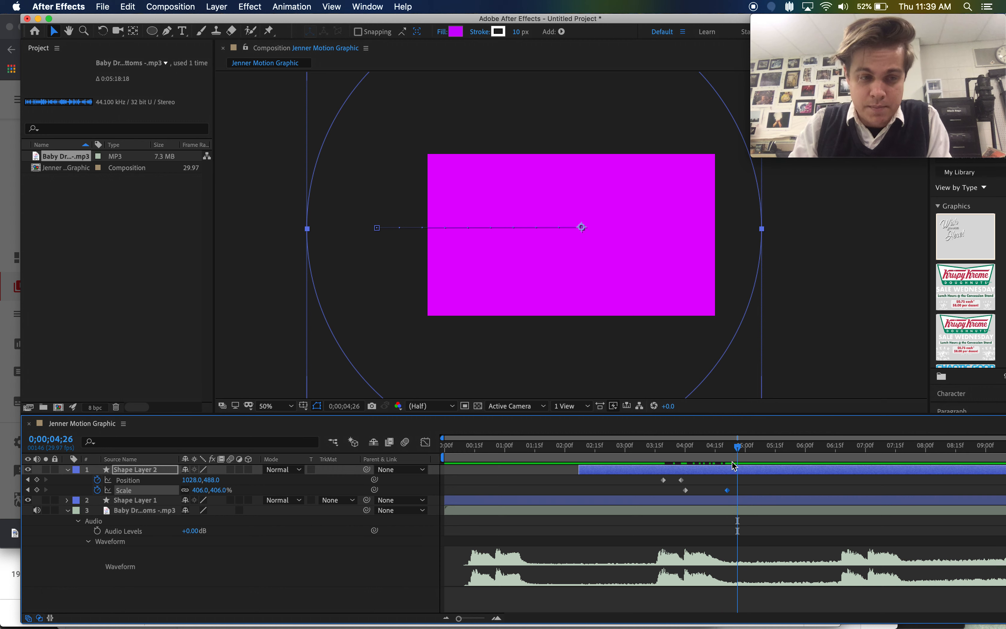
{"action": "left_click", "coordinate": [756, 503]}
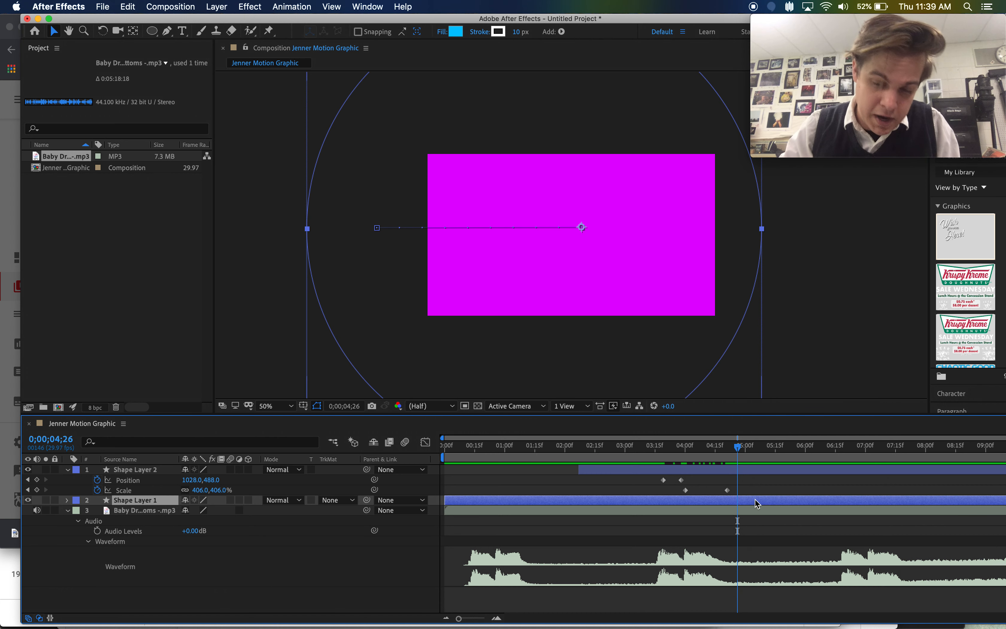
{"action": "key", "text": "alt+bracketright"}
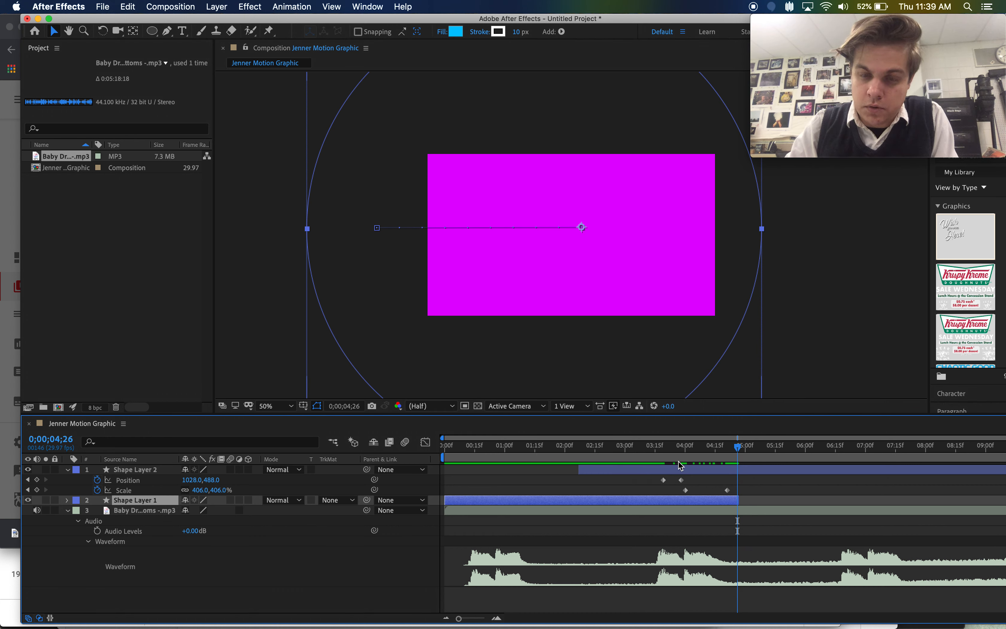
Trim the start of Shape Layer 2 to 0;00;03;18, just before its first Position keyframe, and return the playhead to the first frame.
{"action": "left_click_drag", "start_coordinate": [669, 462], "coordinate": [661, 457]}
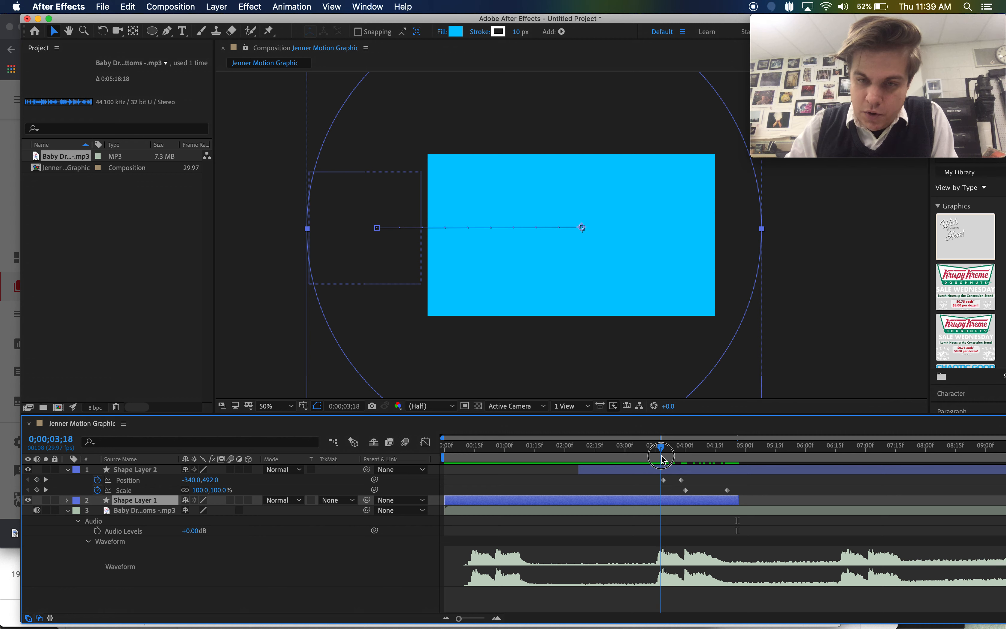
{"action": "left_click", "coordinate": [593, 472]}
{"action": "left_click_drag", "start_coordinate": [578, 469], "coordinate": [661, 472]}
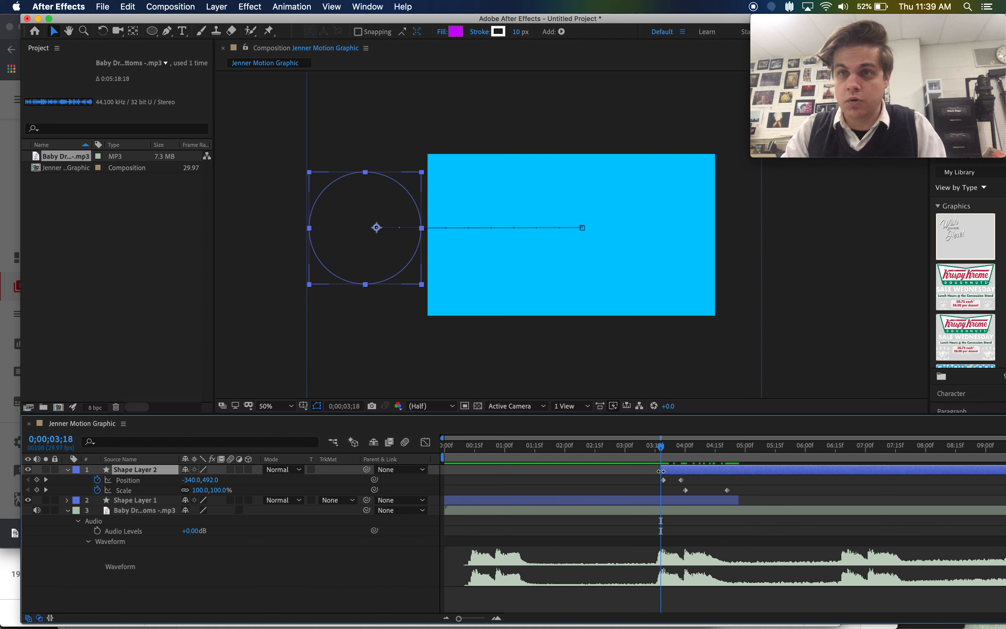
{"action": "left_click_drag", "start_coordinate": [483, 447], "coordinate": [446, 453]}
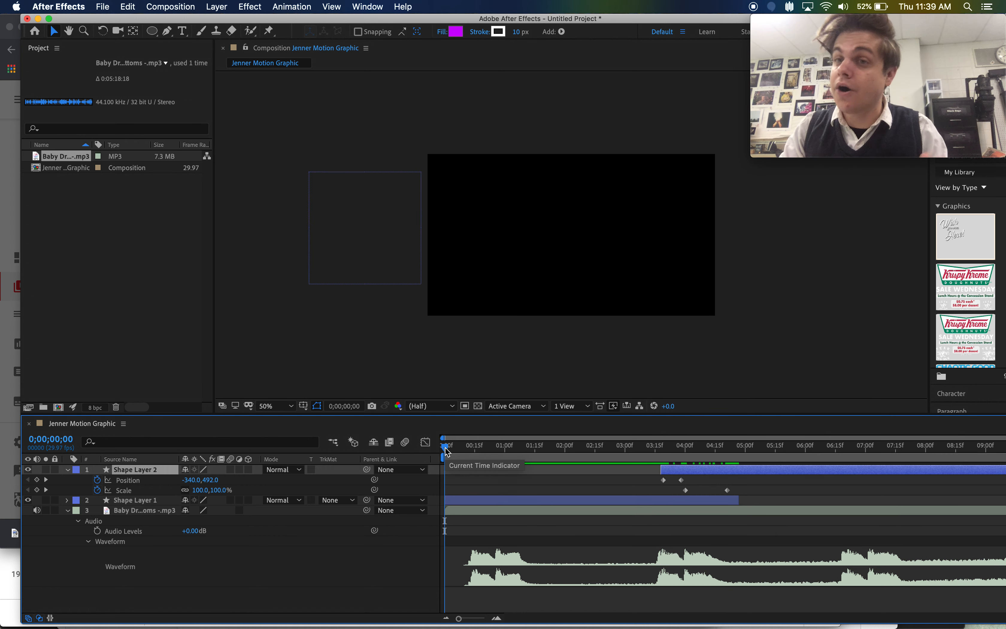